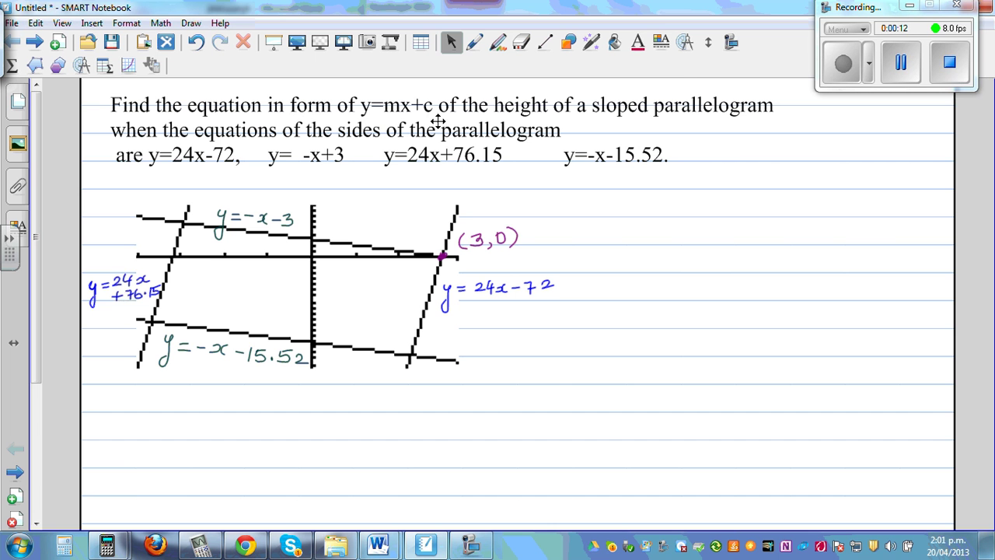
Step: Select the Pen tool to ink freehand over the parallelogram problem page
left_click(475, 44)
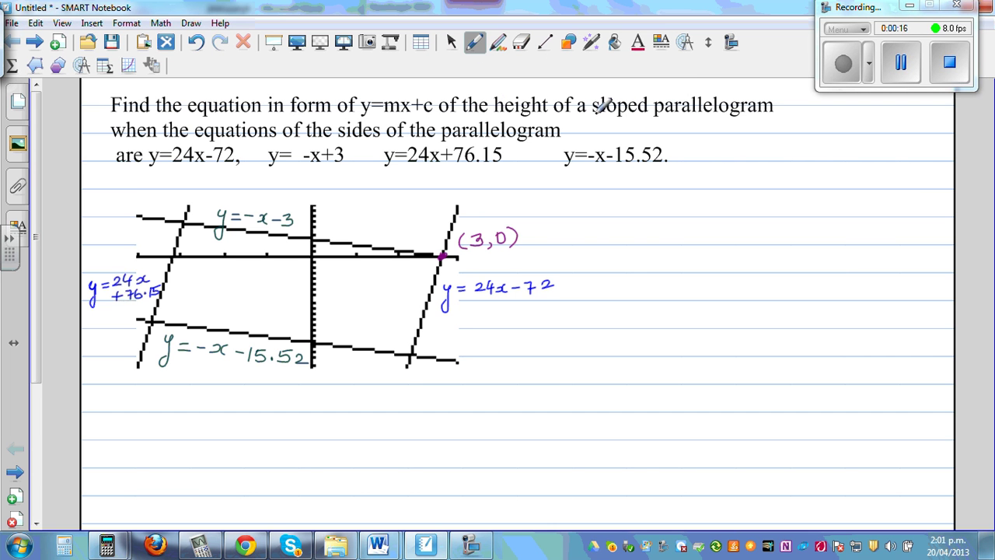
Step: Underline 'sloped' and the x+ of y=24x+76.15 in purple, and mark the upper-left corner and right side
left_click_drag(593, 114, 617, 113)
left_click_drag(430, 166, 459, 165)
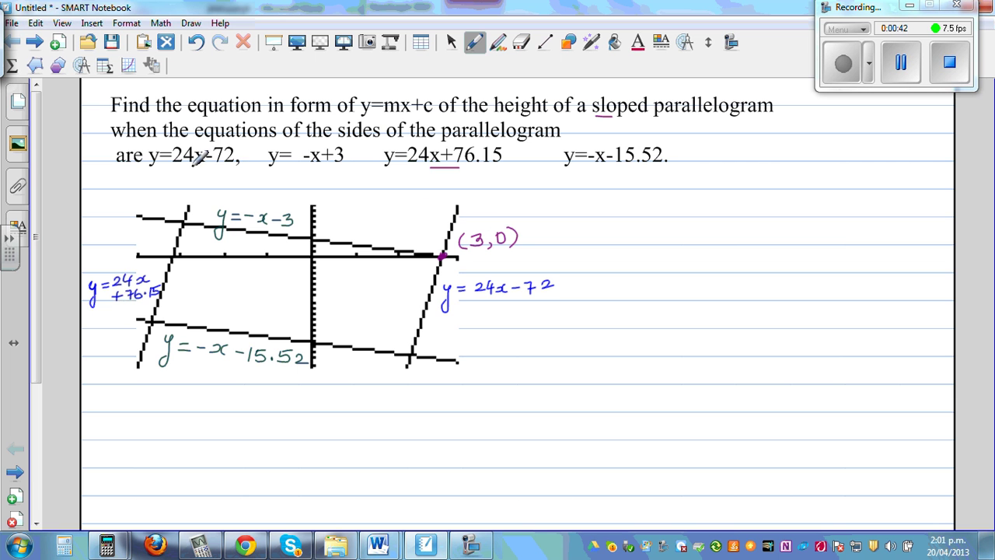
left_click(173, 249)
left_click(430, 288)
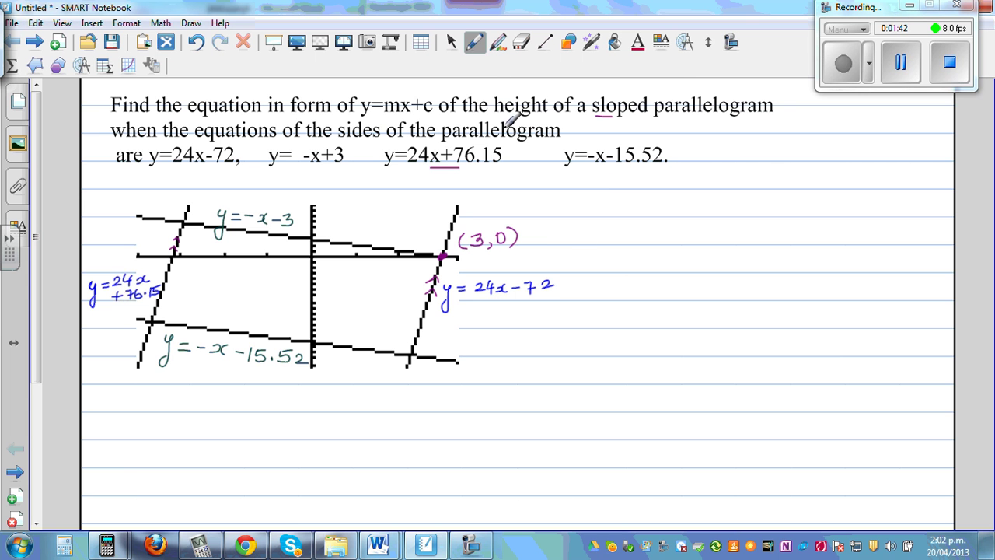
Step: Bring up the Pen tool's colour and line-style choices
left_click(474, 43)
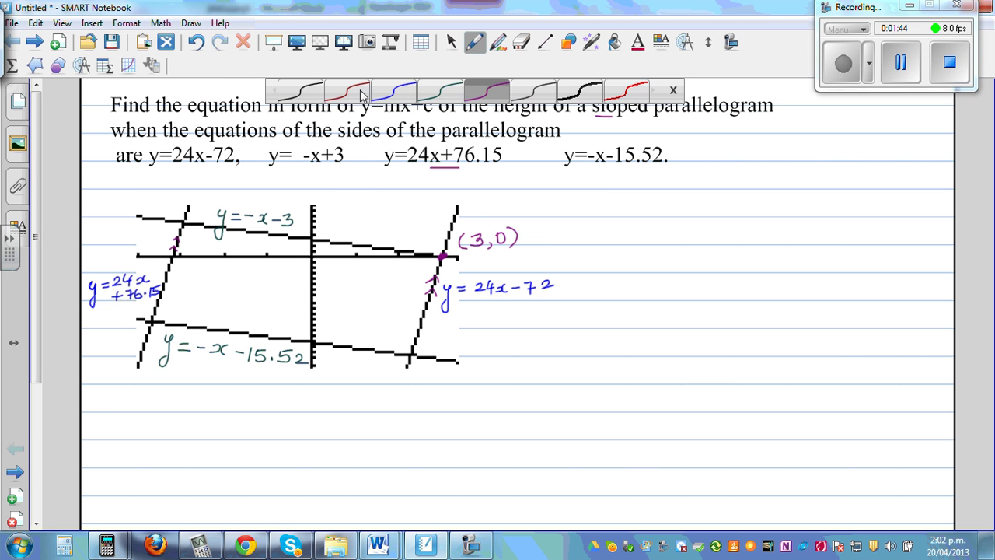
Step: Switch to the red pen and write 24x − 72 = −x − 3, then start 24x + x = 72 −
left_click(340, 95)
left_click(673, 92)
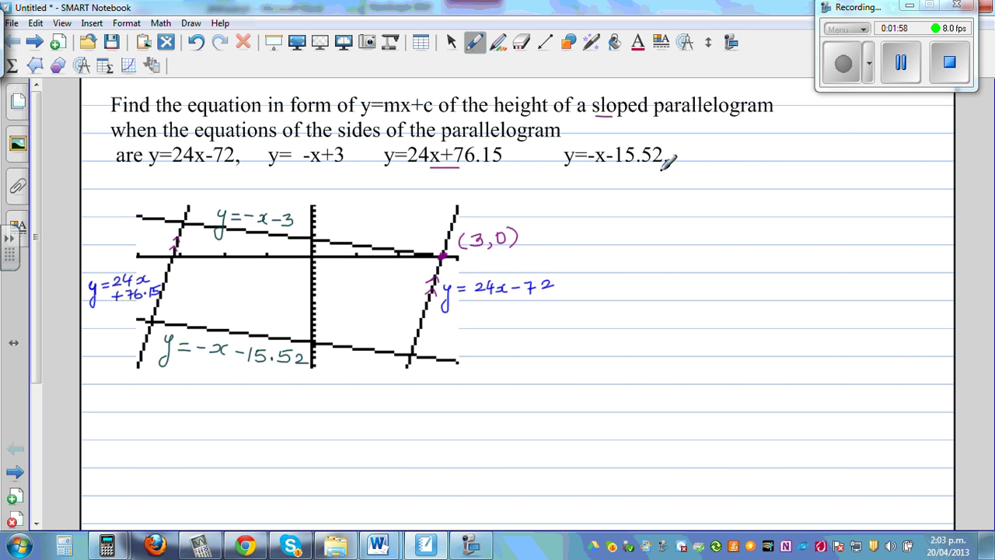
mouse_move(582, 201)
left_mouse_down()
mouse_move(597, 211)
mouse_move(682, 201)
mouse_move(702, 209)
mouse_move(743, 201)
mouse_move(839, 208)
left_mouse_up()
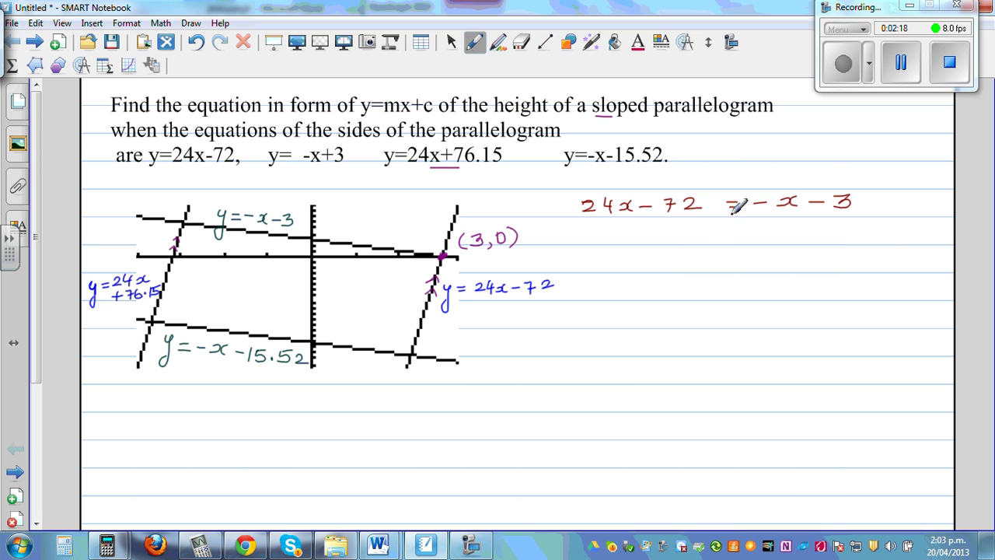
mouse_move(598, 227)
left_mouse_down()
mouse_move(609, 237)
mouse_move(684, 233)
mouse_move(675, 242)
mouse_move(775, 230)
mouse_move(774, 238)
left_mouse_up()
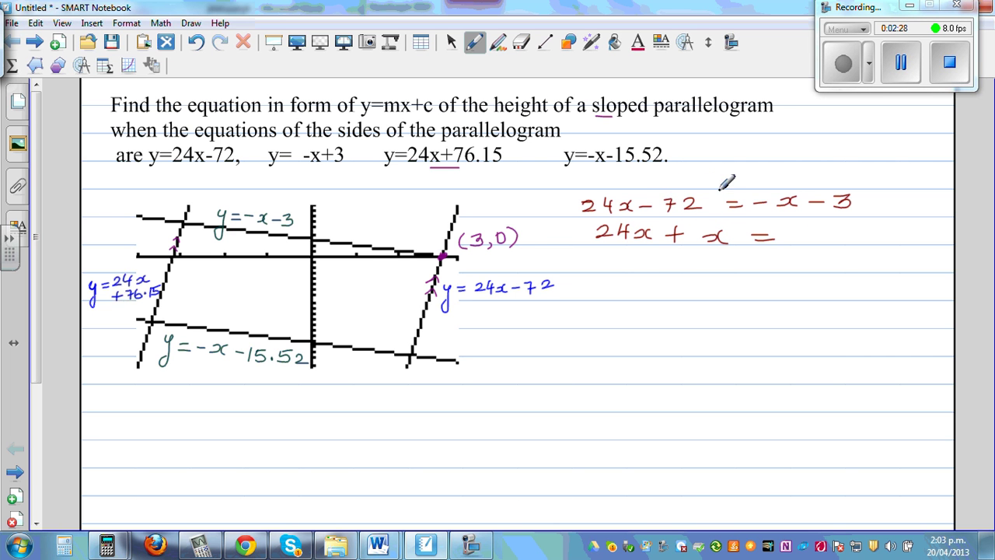
mouse_move(797, 225)
left_mouse_down()
mouse_move(834, 221)
mouse_move(818, 237)
mouse_move(863, 231)
left_mouse_up()
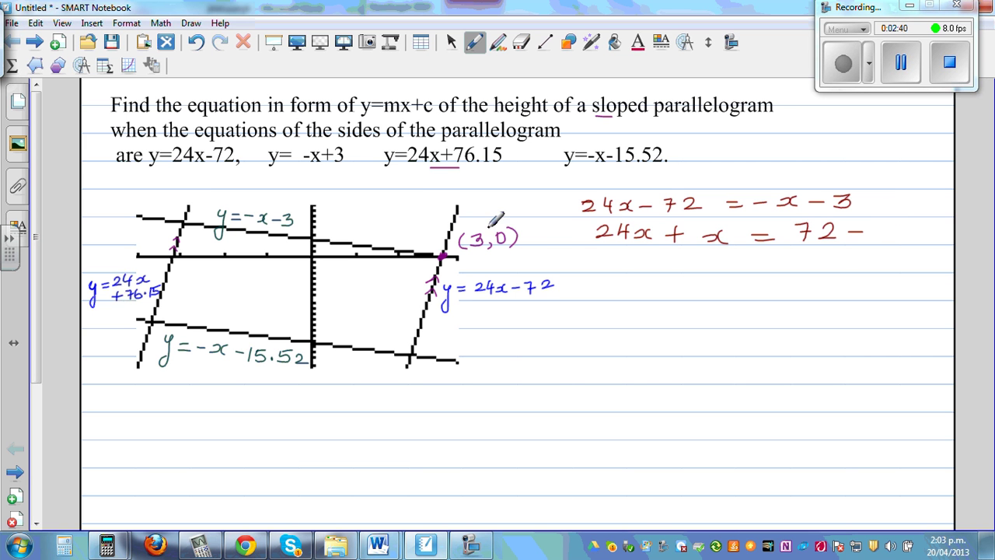
left_click(475, 42)
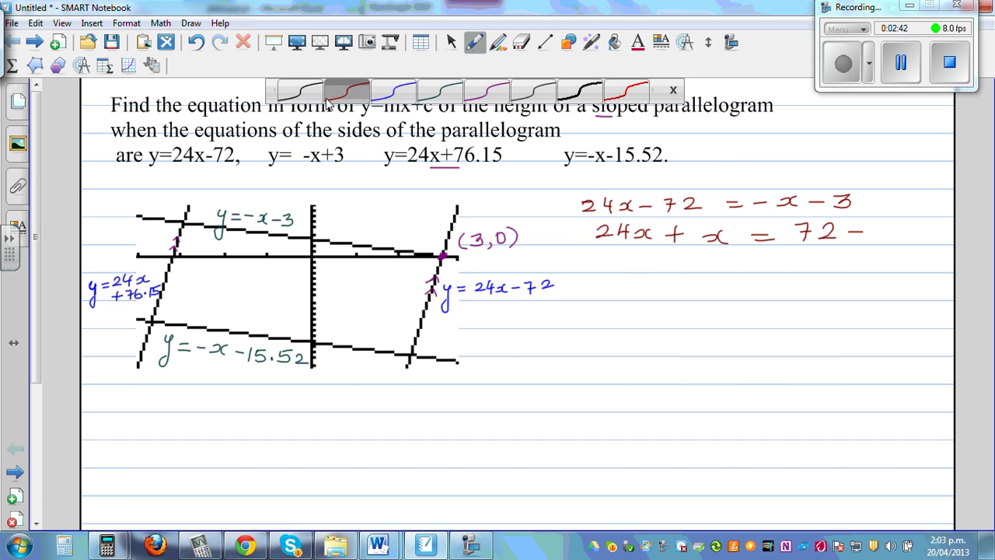
Step: In black, correct the side to y=−x+3, label 3 on the axis, and fix the working to 72 + 3
left_click(300, 93)
left_click_drag(282, 212, 282, 223)
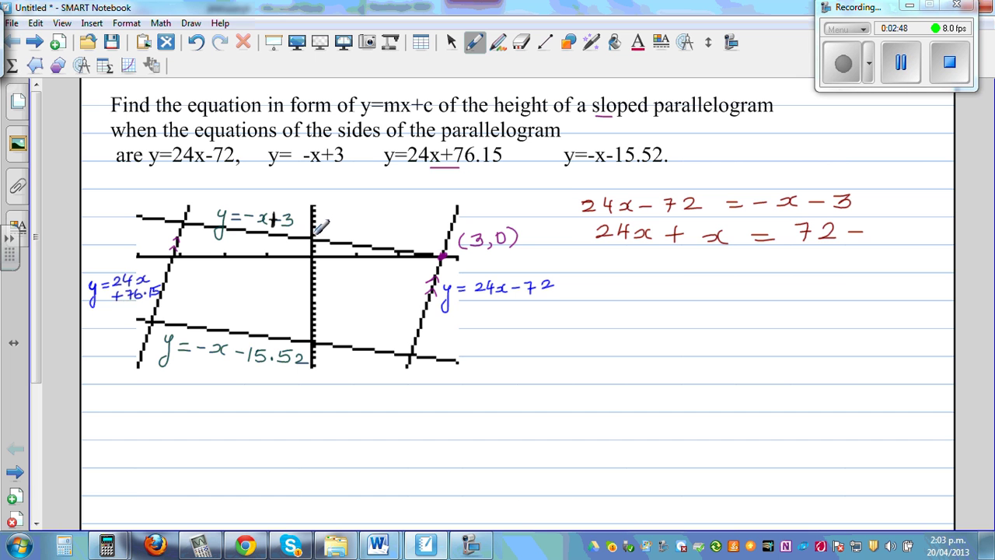
mouse_move(328, 222)
left_mouse_down()
mouse_move(337, 227)
mouse_move(328, 232)
left_mouse_up()
mouse_move(818, 193)
left_mouse_down()
mouse_move(818, 209)
mouse_move(860, 238)
mouse_move(887, 228)
mouse_move(874, 238)
left_mouse_up()
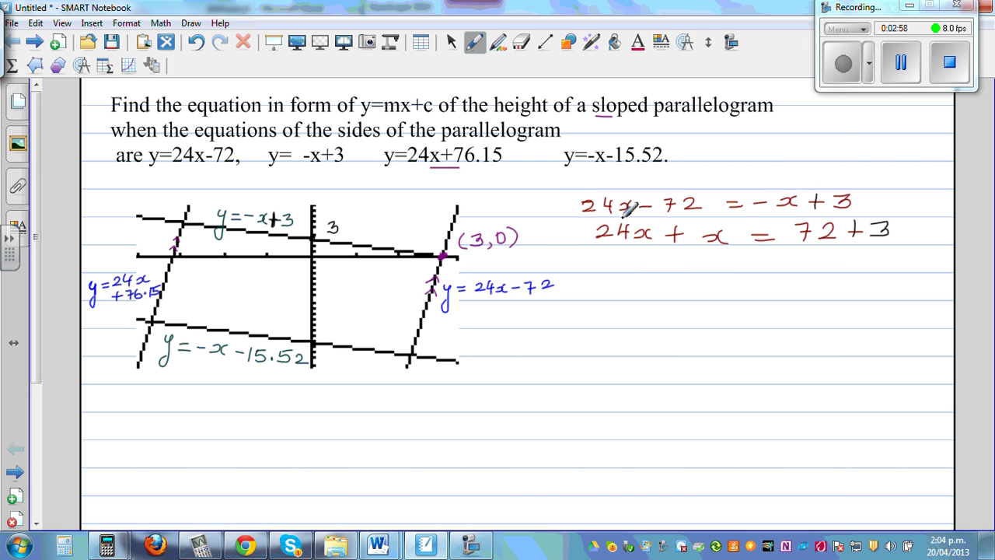
Step: Write 25x = 75 and box the answer x = 3
mouse_move(643, 257)
left_mouse_down()
mouse_move(657, 268)
mouse_move(759, 261)
mouse_move(816, 270)
left_mouse_up()
left_click_drag(706, 286, 714, 297)
mouse_move(726, 285)
left_mouse_down()
mouse_move(717, 296)
mouse_move(766, 286)
mouse_move(791, 296)
left_mouse_up()
mouse_move(694, 277)
left_mouse_down()
mouse_move(694, 307)
mouse_move(801, 307)
mouse_move(766, 277)
mouse_move(695, 277)
left_mouse_up()
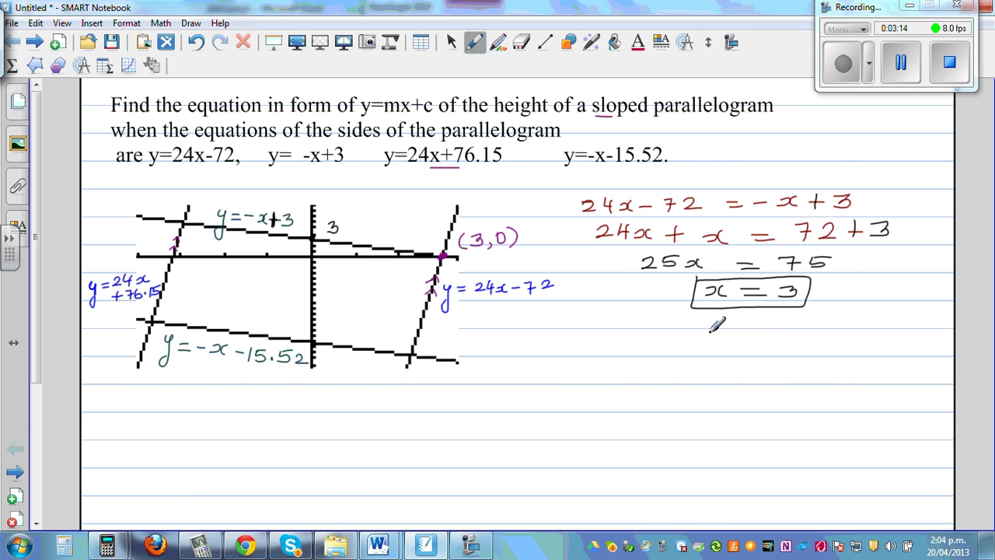
Step: Substitute x = 3 into y = −x + 3 and write the final answer y = 0
mouse_move(720, 316)
left_mouse_down()
mouse_move(722, 349)
mouse_move(761, 319)
left_mouse_up()
left_click_drag(744, 326, 865, 320)
mouse_move(859, 313)
left_mouse_down()
mouse_move(858, 328)
mouse_move(885, 325)
left_mouse_up()
left_click_drag(821, 288, 849, 297)
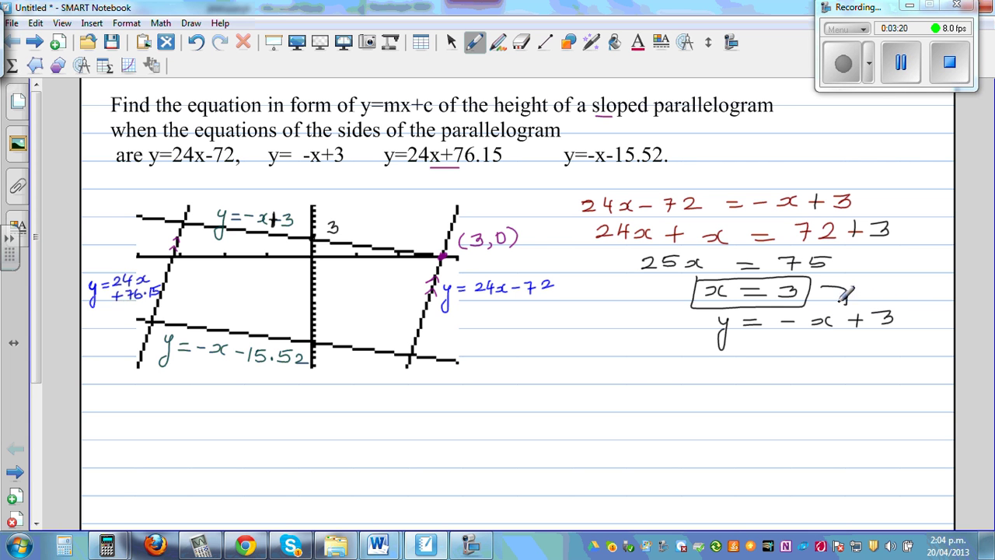
mouse_move(763, 366)
left_mouse_down()
mouse_move(771, 389)
mouse_move(832, 357)
mouse_move(747, 383)
mouse_move(759, 394)
mouse_move(832, 393)
mouse_move(856, 381)
mouse_move(861, 351)
mouse_move(745, 351)
left_mouse_up()
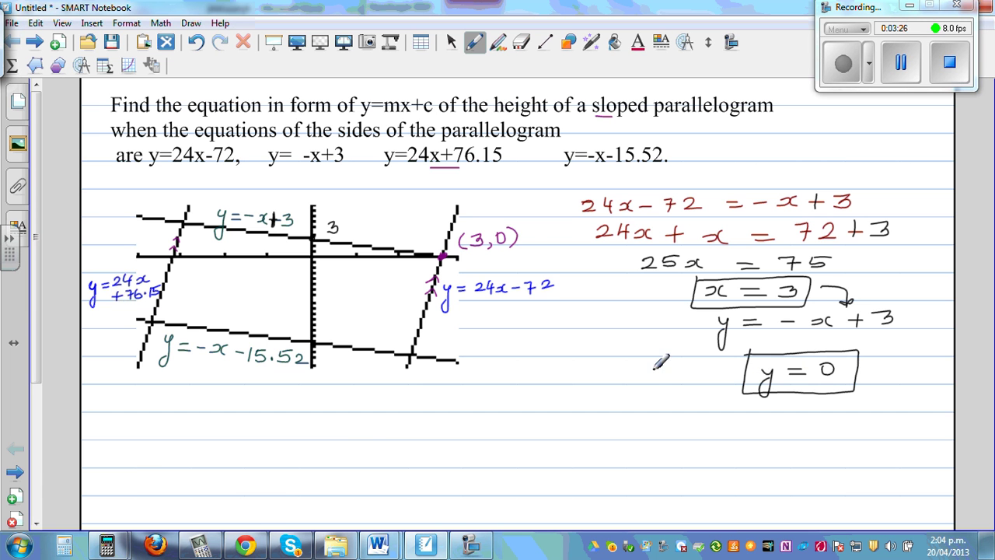
left_click(124, 543)
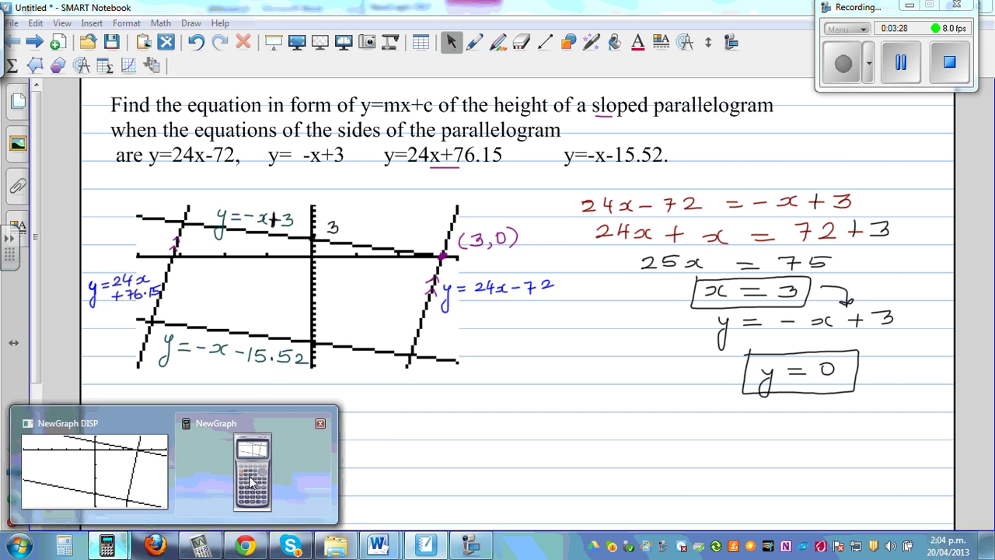
Step: In the Casio emulator's NewGraph, delete the Y1 function −X−15.52 from the function list
mouse_move(253, 471)
left_click(148, 497)
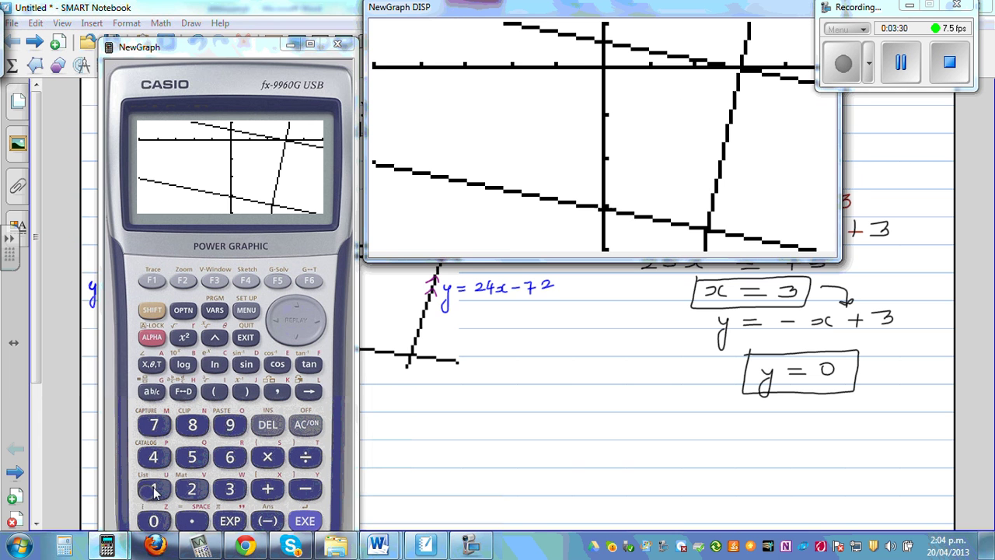
left_click(246, 337)
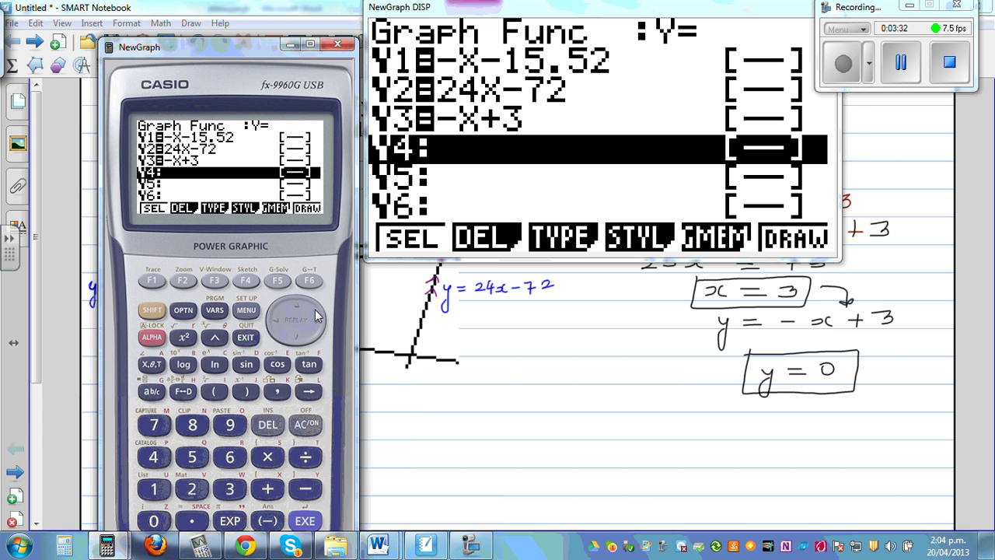
left_click(306, 305)
left_click(306, 306)
left_click(305, 306)
left_click(183, 281)
left_click(153, 282)
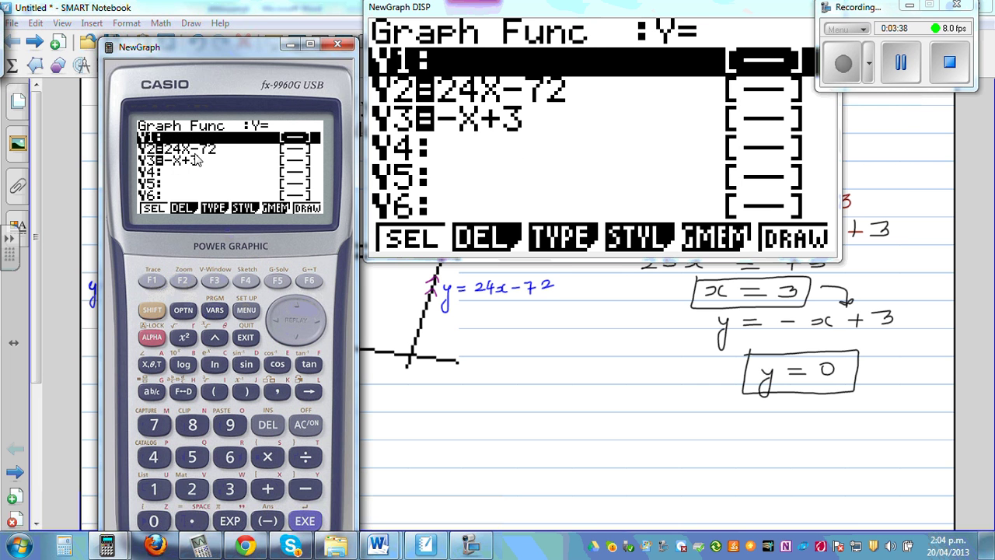
Step: Graph Y2=24X−72 and Y3=−X+3 and find their intersection at X=3, Y=0 with G-Solv ISCT
left_click(309, 527)
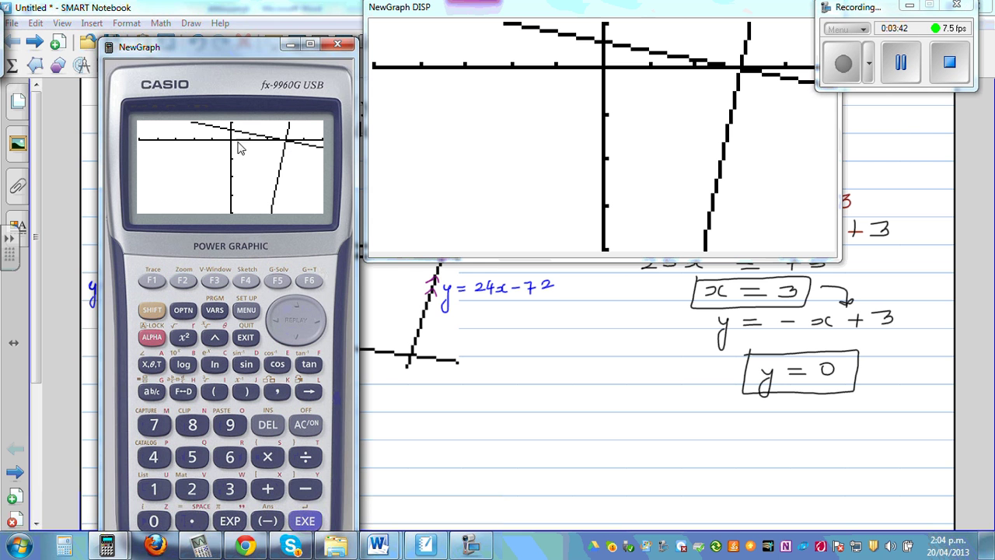
left_click(285, 281)
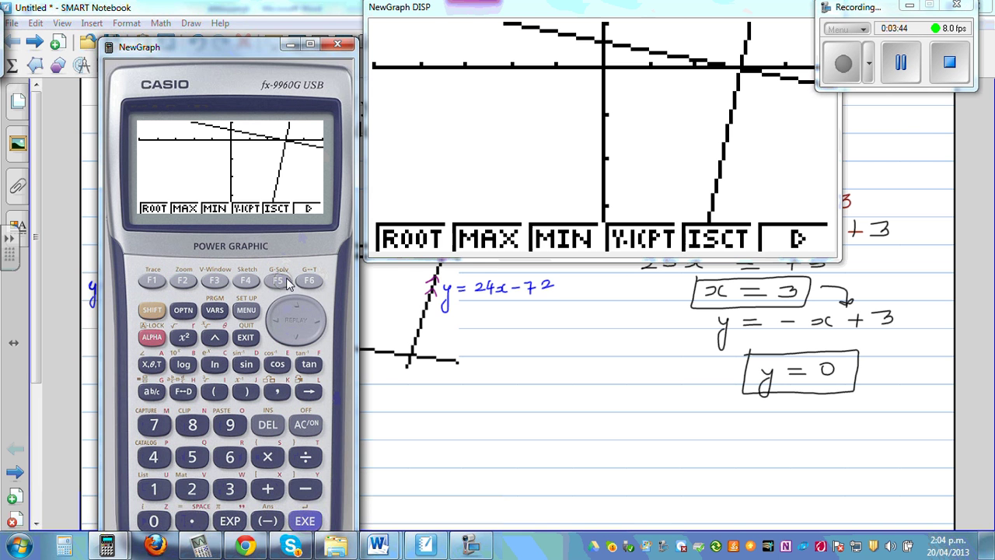
left_click(280, 282)
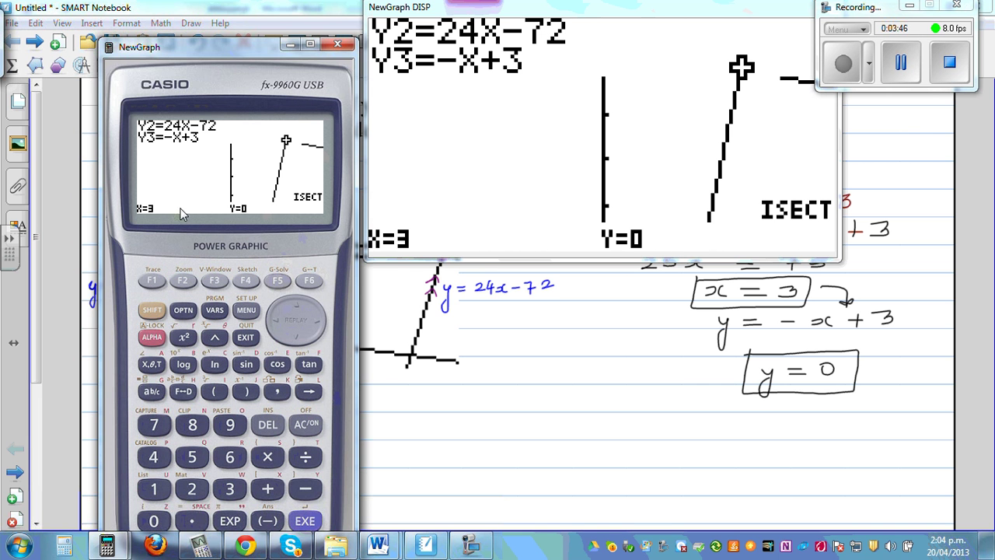